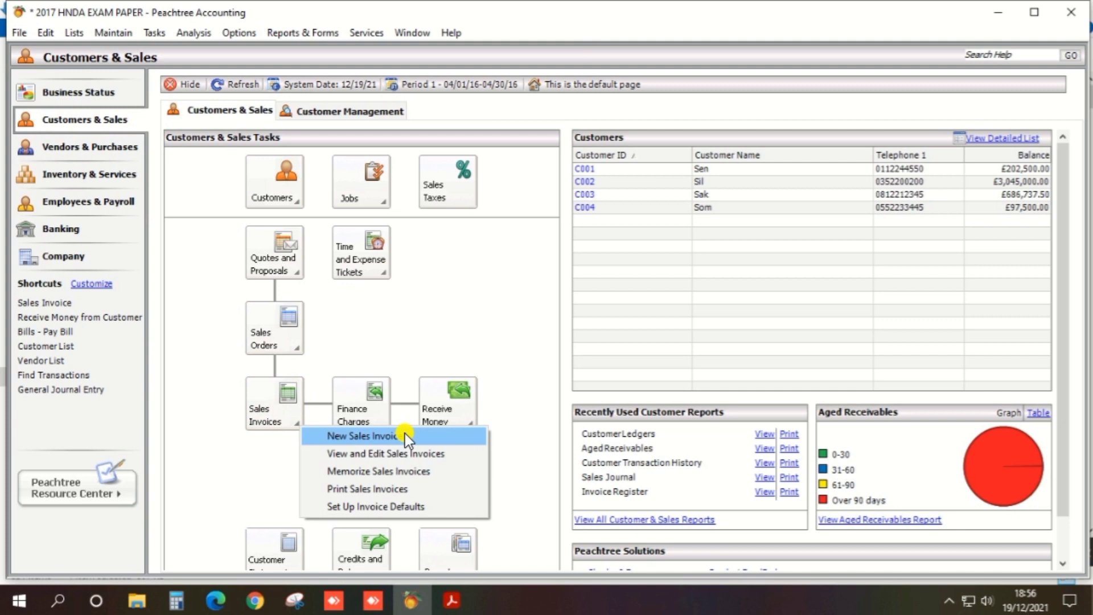
Start a new sales invoice for the third customer in the customer list, as given in the exam paper's first cash sale
click(404, 435)
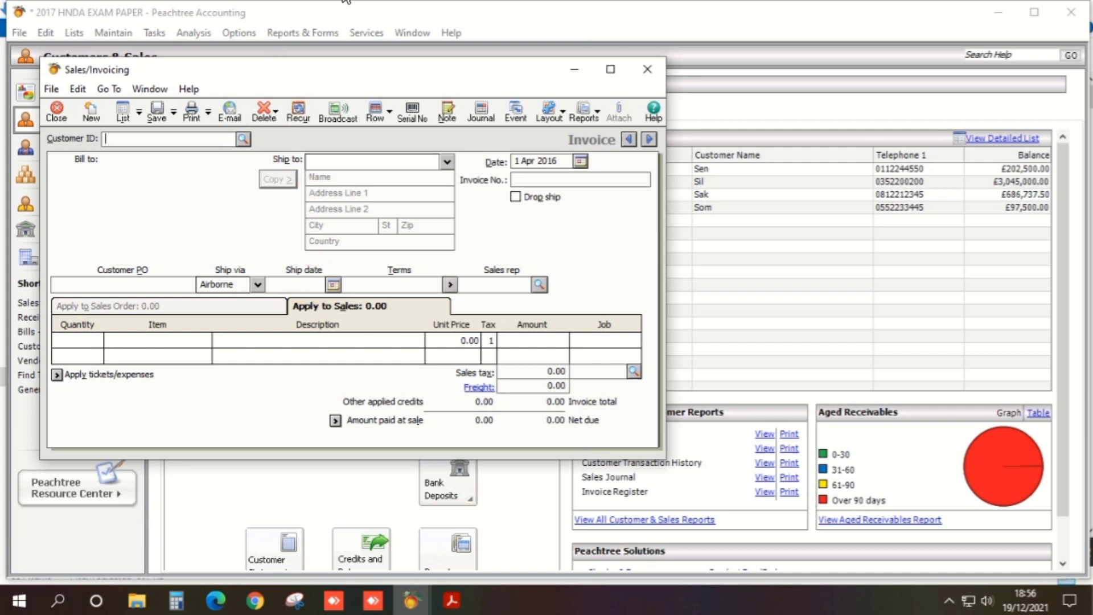
key(alt+Tab)
click(243, 139)
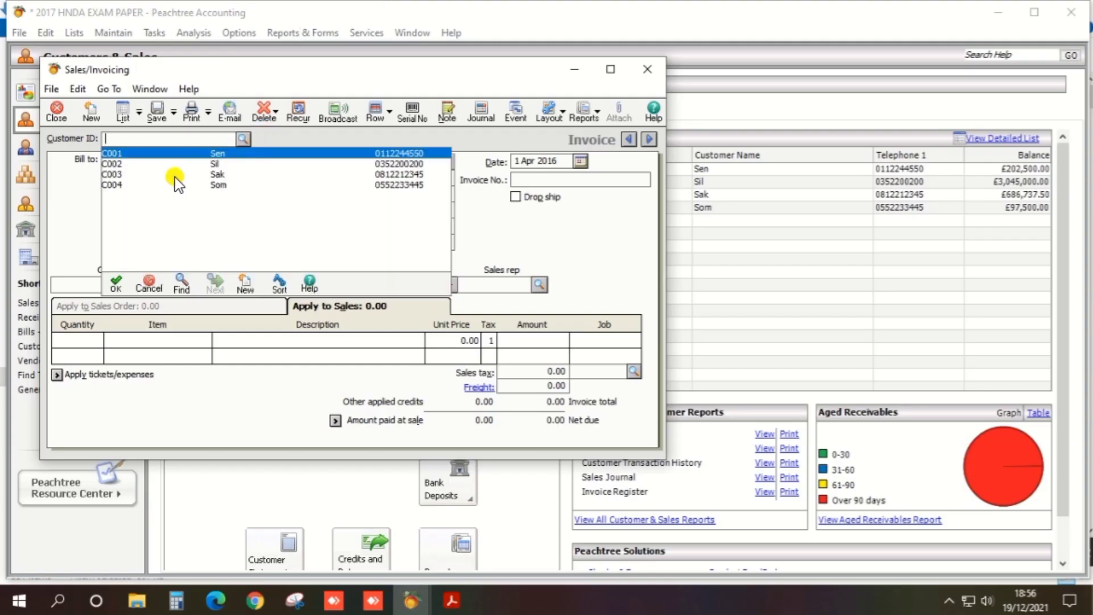
double_click(148, 176)
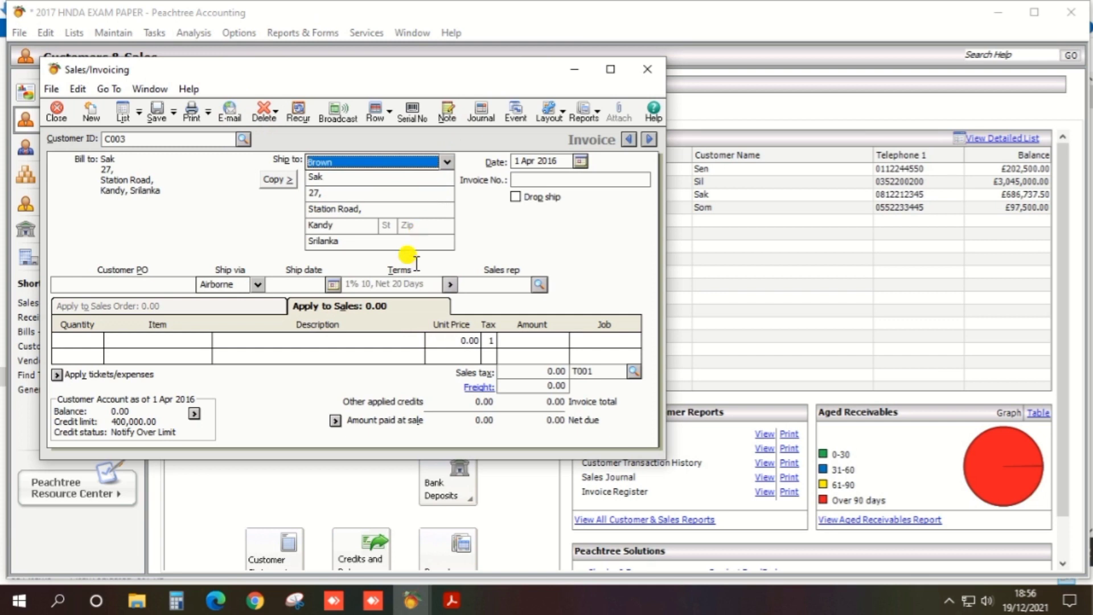
Set the invoice date to 20 Feb 2017 and the invoice number to INS009
click(558, 161)
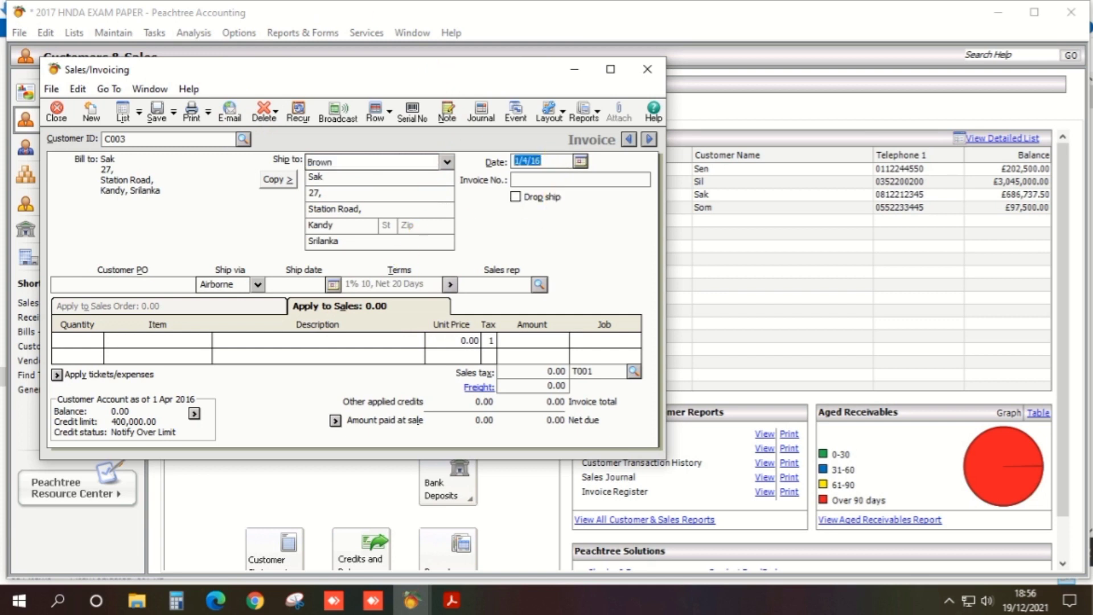
key(alt+Tab)
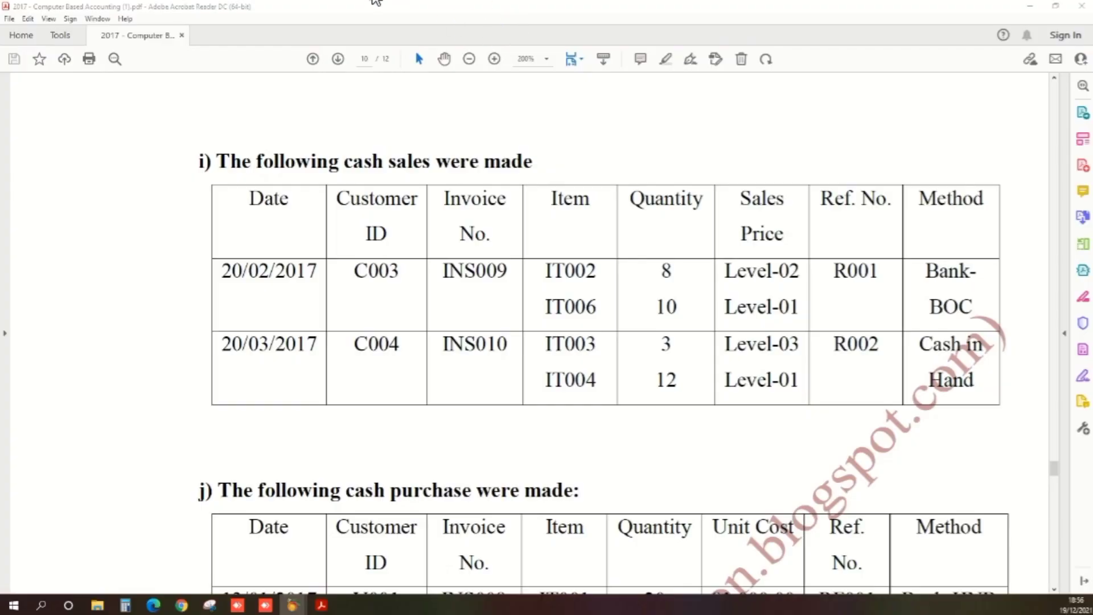
key(alt+Tab)
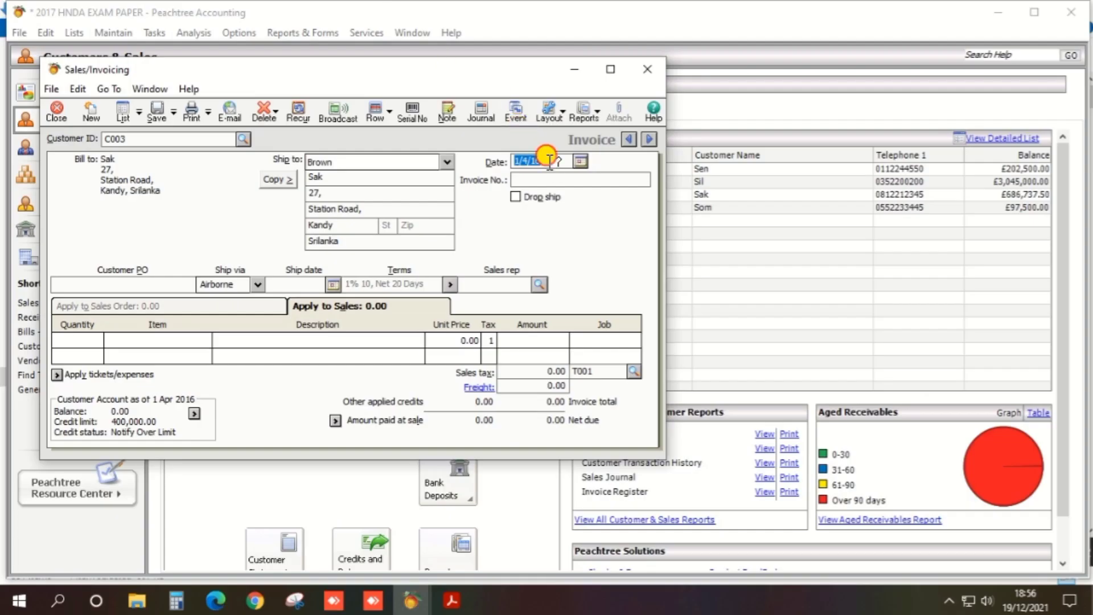
text(200220)
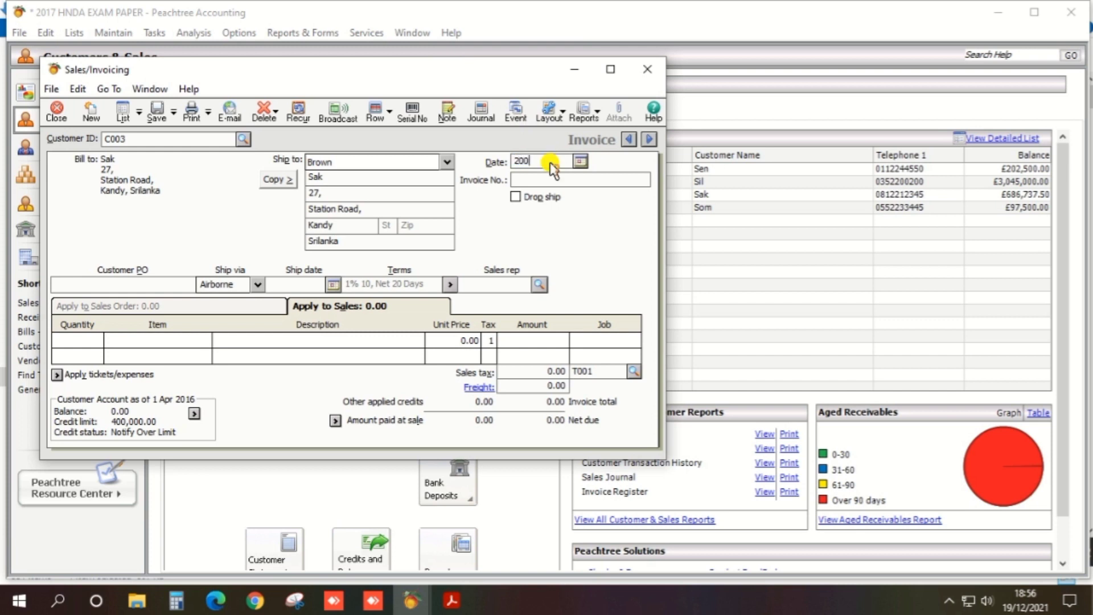
text(17)
key(Tab)
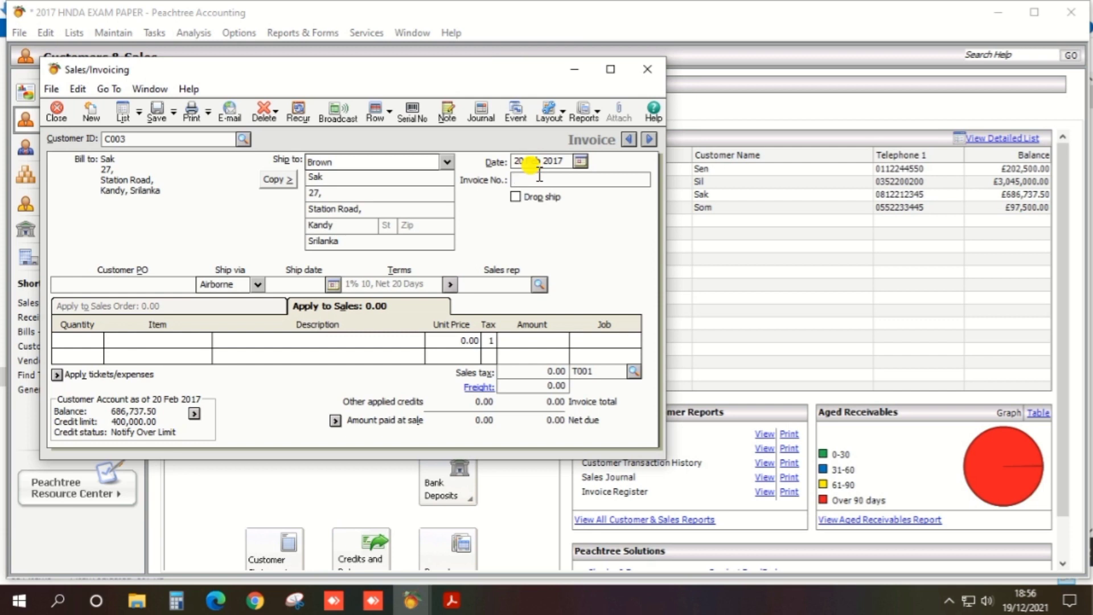
text(INS009)
Check the exam paper and add item IT002 (Asus) with a quantity of 8 on the first invoice line
key(alt+Tab)
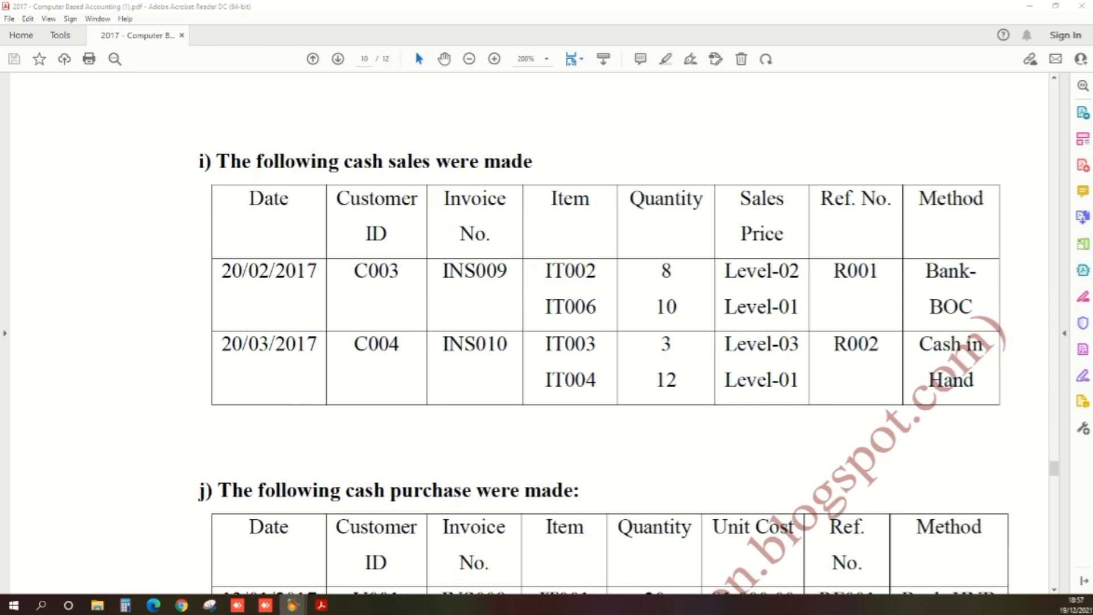
key(alt+Tab)
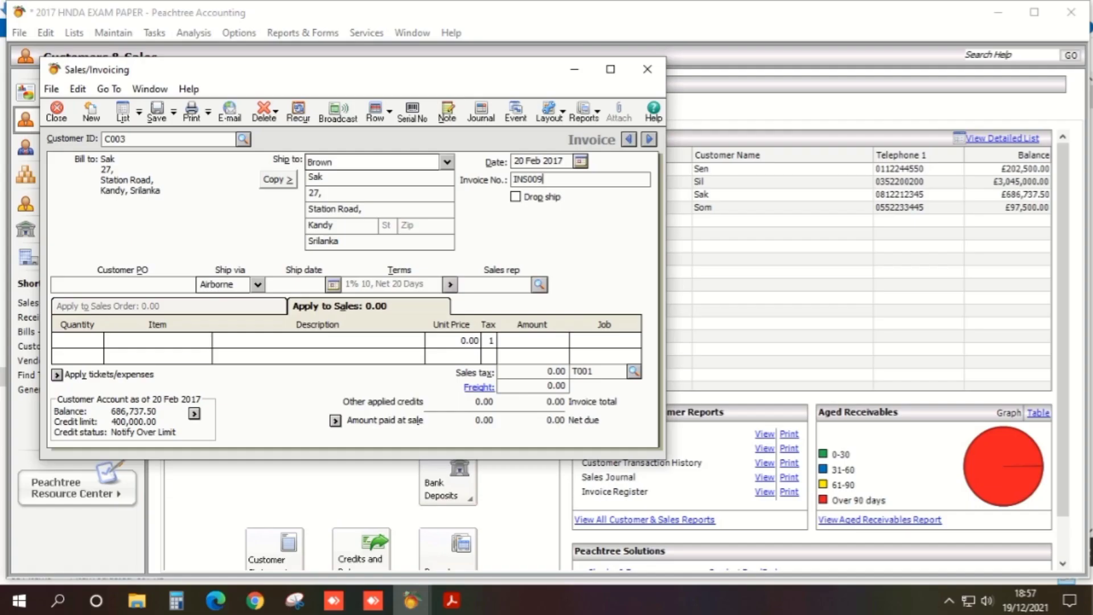
click(161, 338)
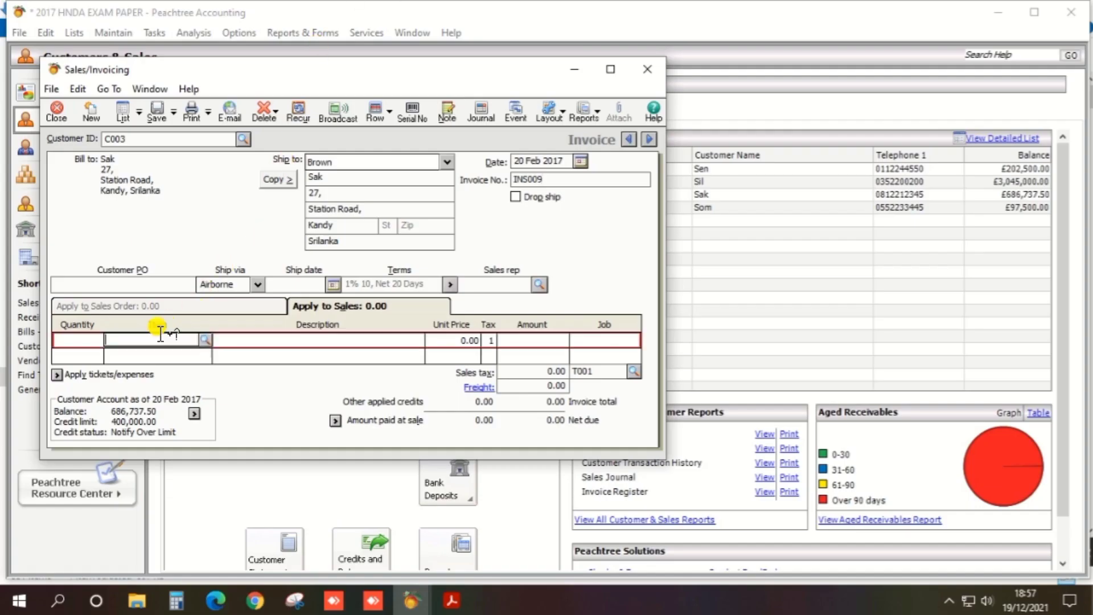
click(209, 342)
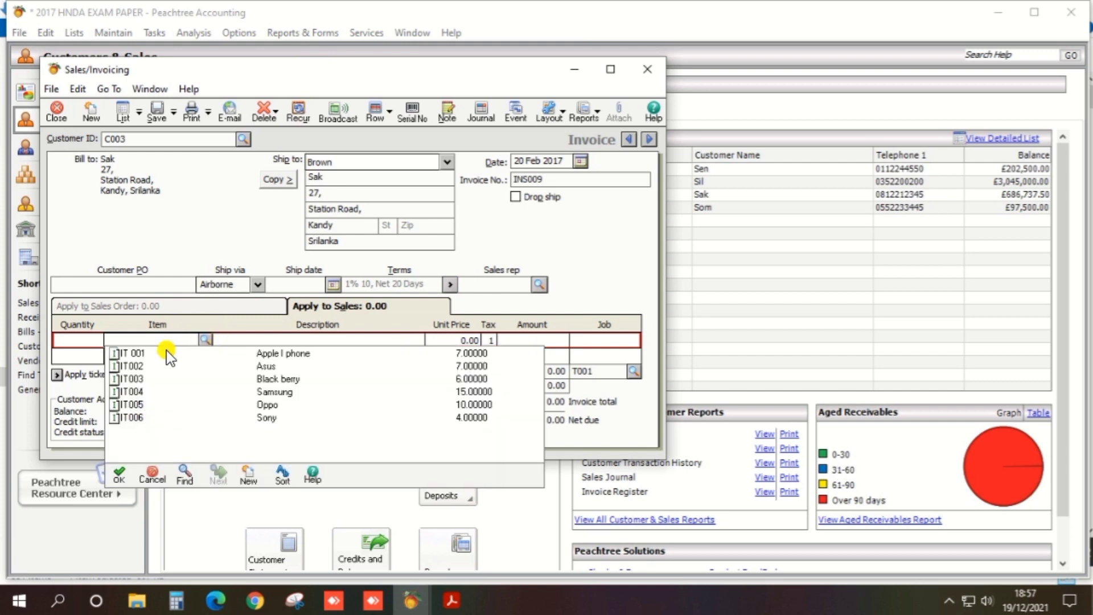
double_click(136, 366)
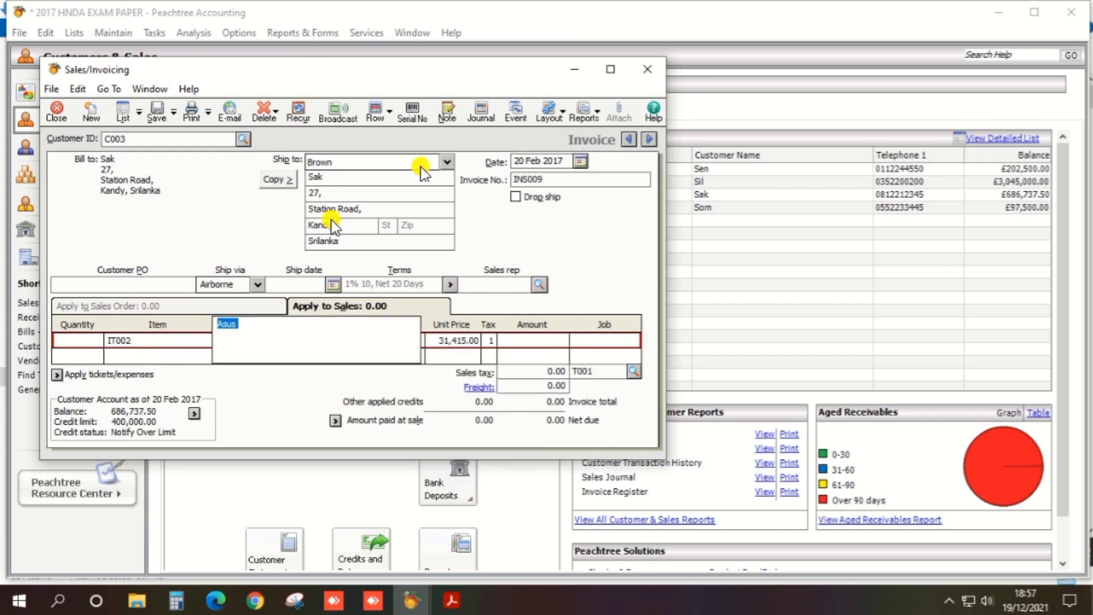
key(alt+Tab)
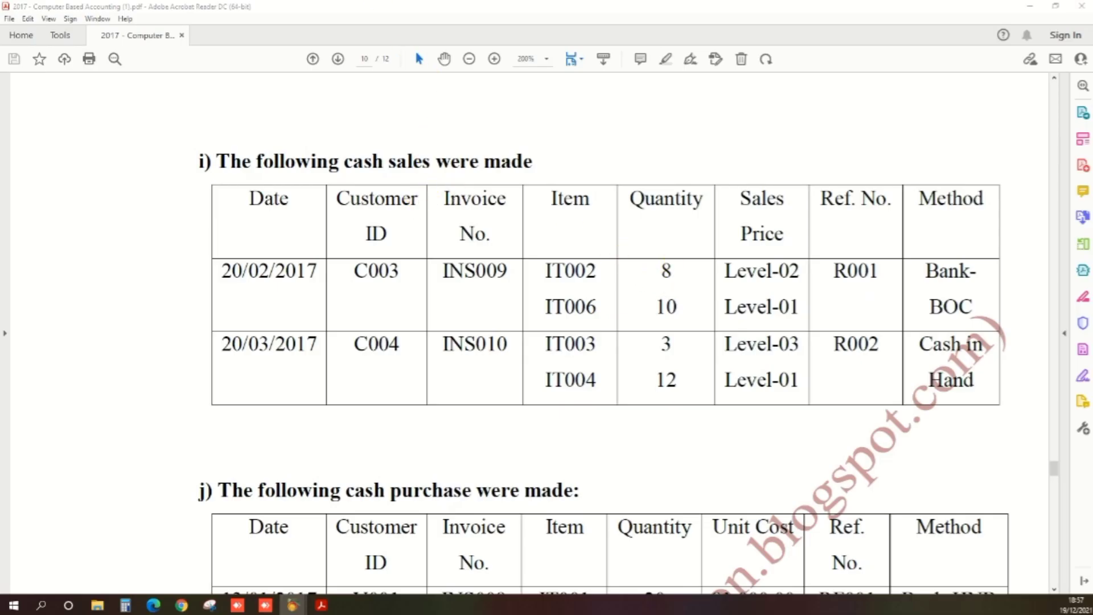
key(alt+Tab)
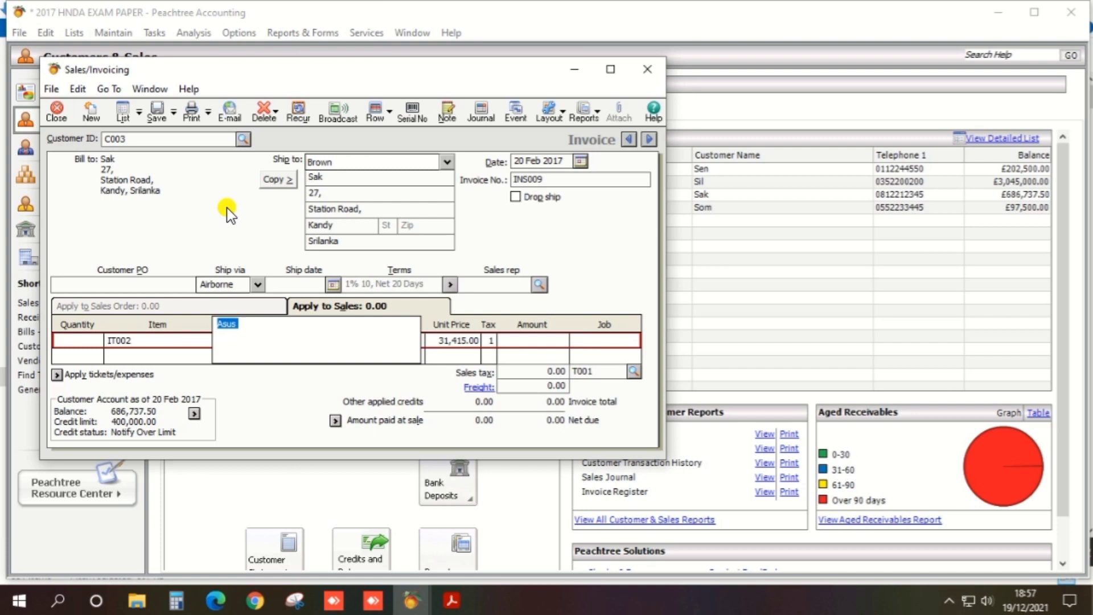
click(84, 336)
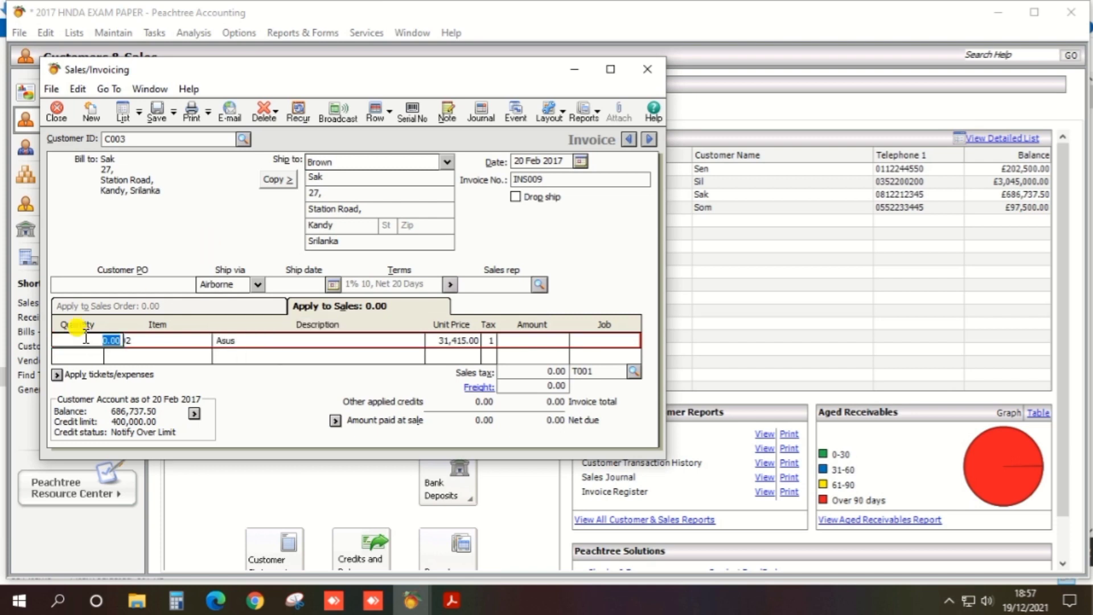
text(8)
key(Tab)
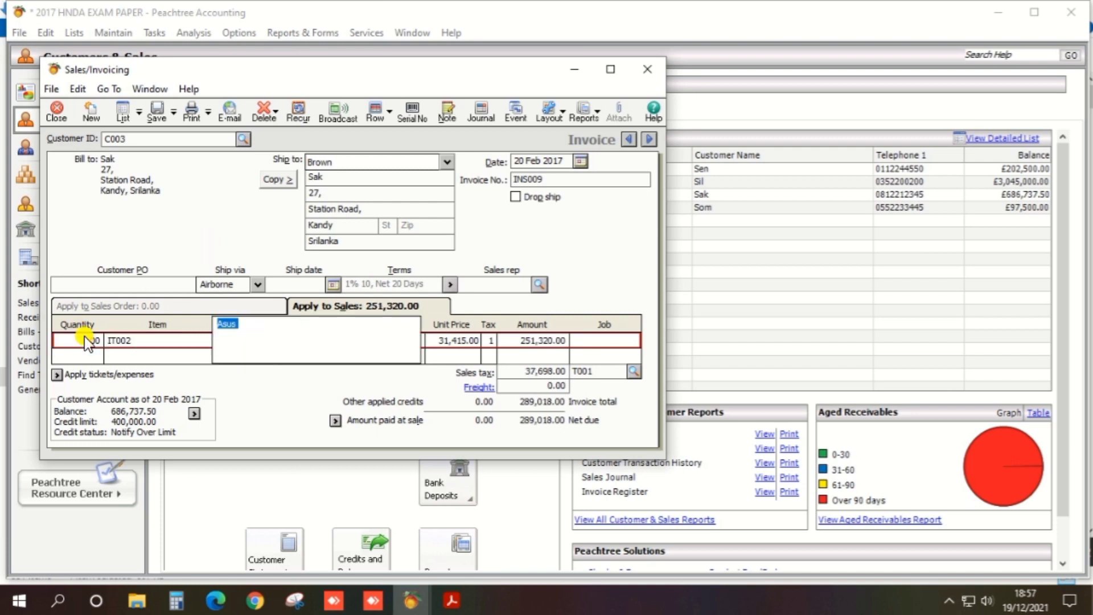
Set the unit price of the IT002 line to Price Level 2, 32,025.00
key(Tab)
key(Tab)
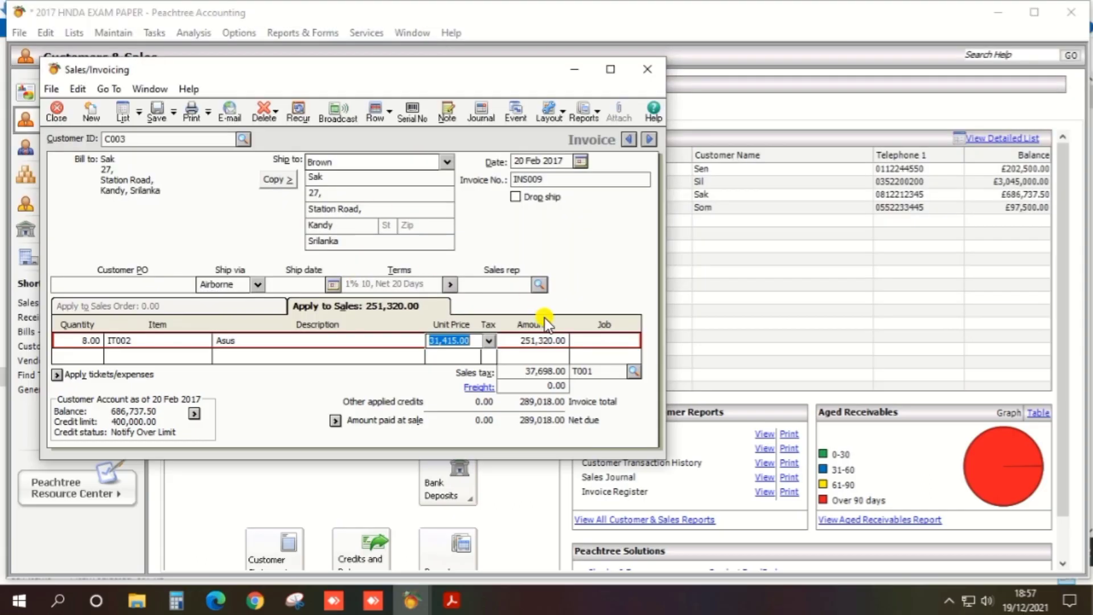
click(488, 342)
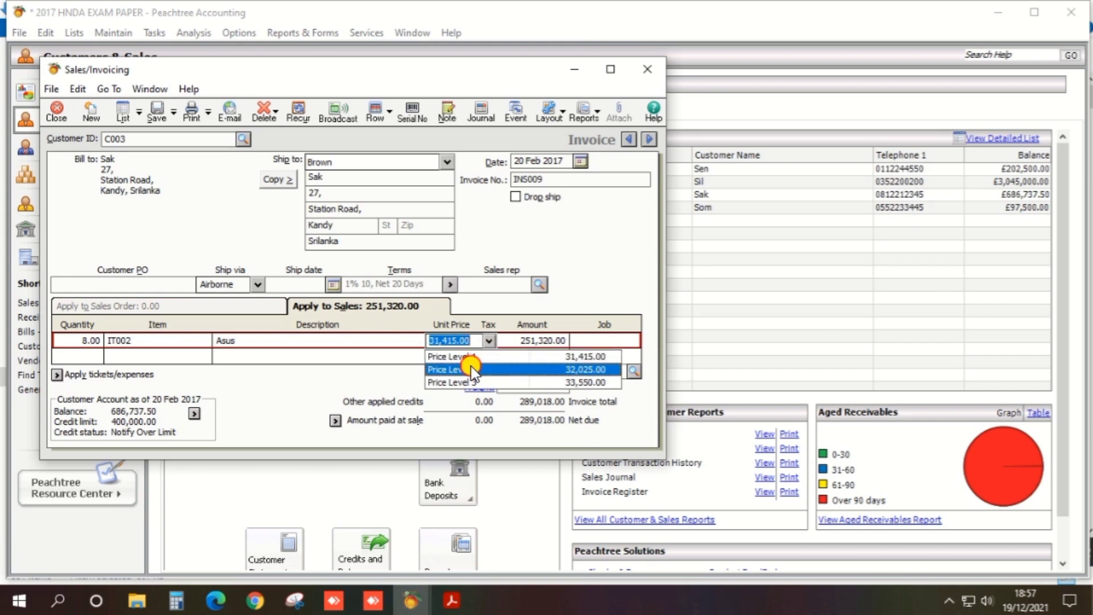
key(Escape)
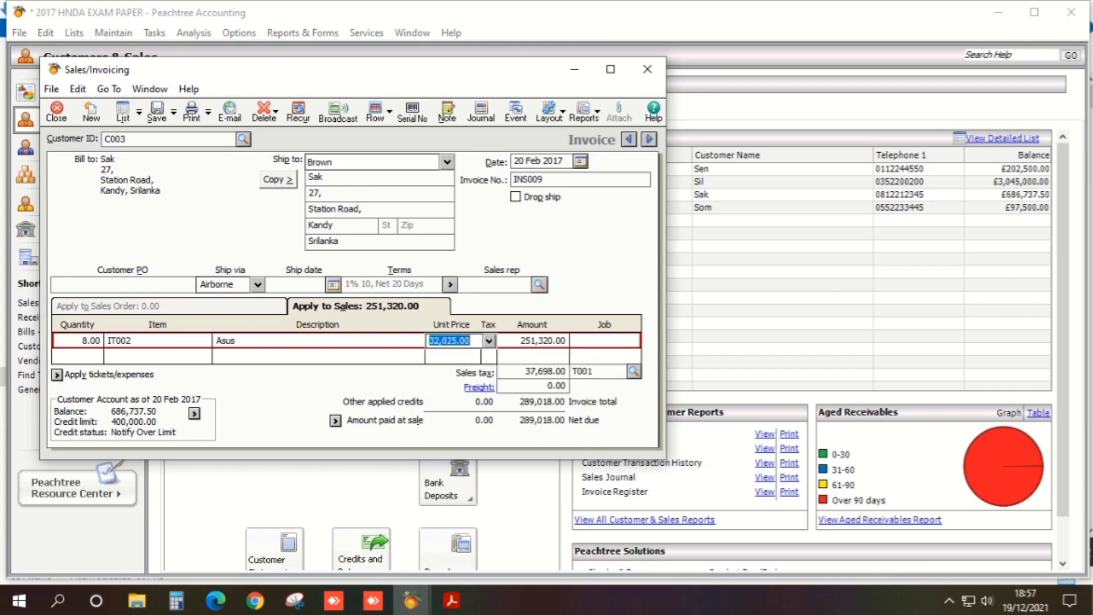
Check the exam paper and add item IT006 (Sony) with a quantity of 10 on the second invoice line
key(alt+Tab)
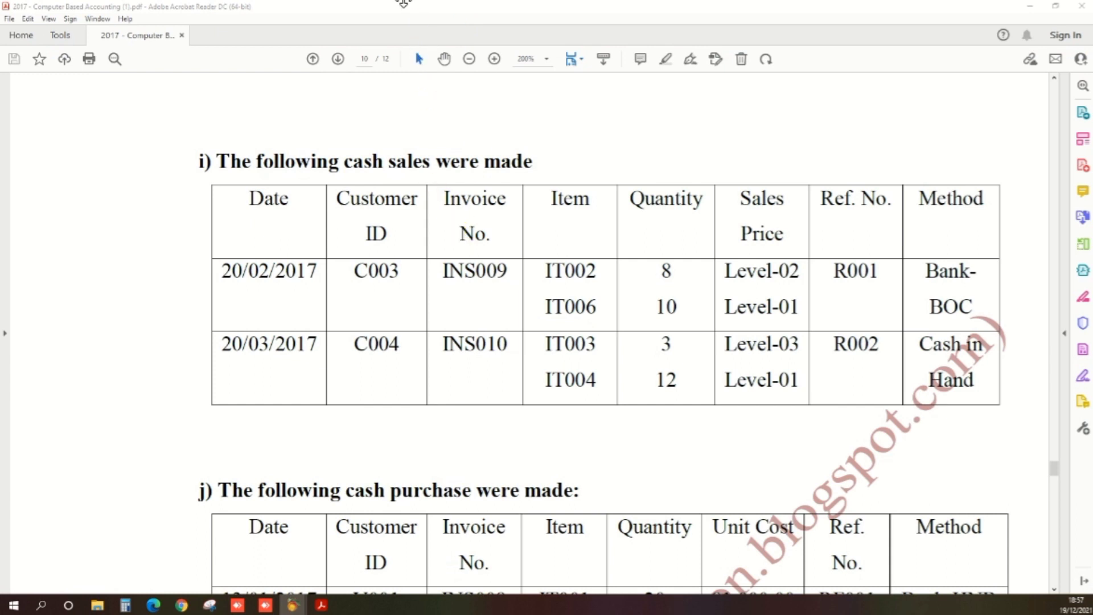
key(alt+Tab)
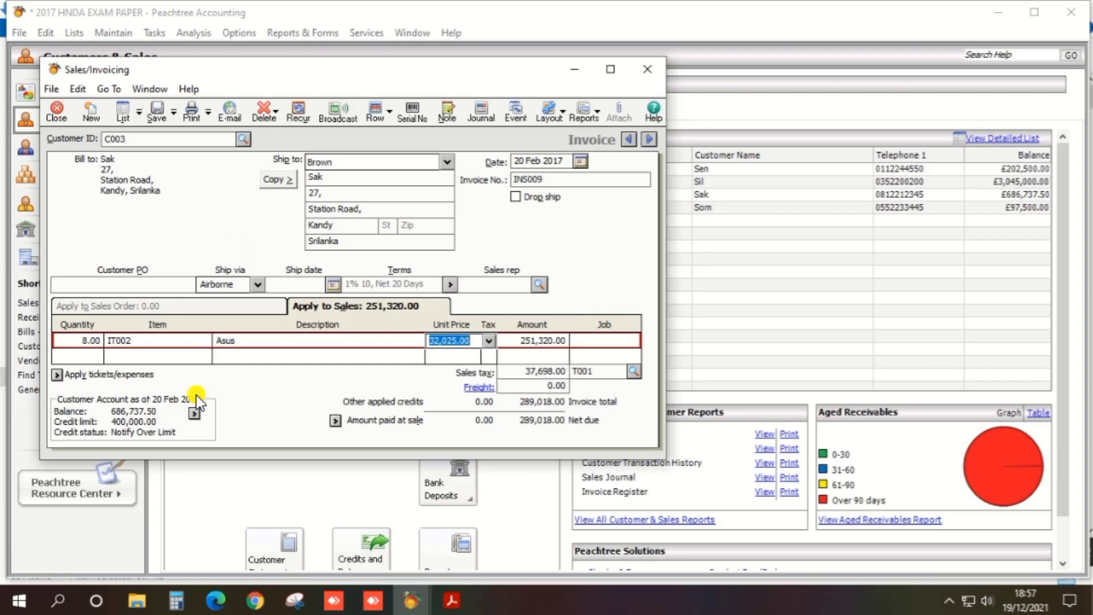
click(188, 357)
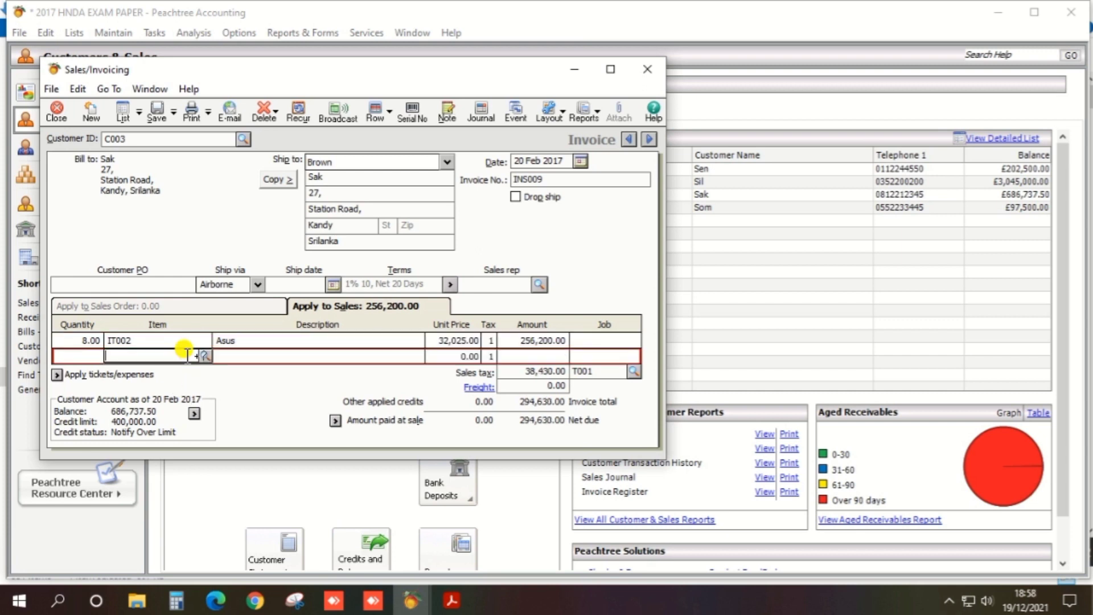
click(206, 356)
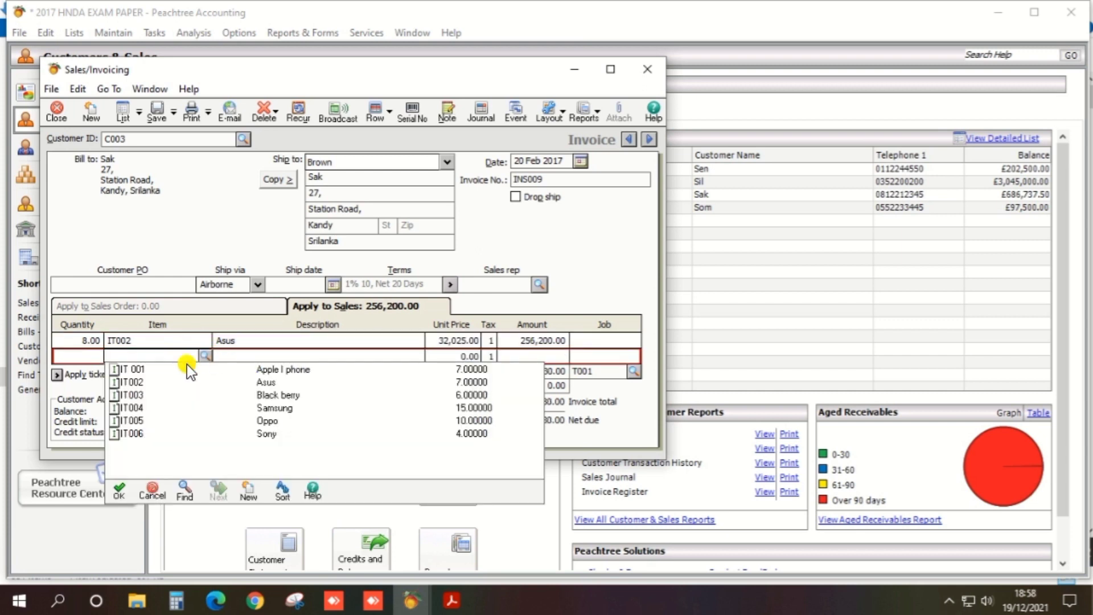
double_click(138, 432)
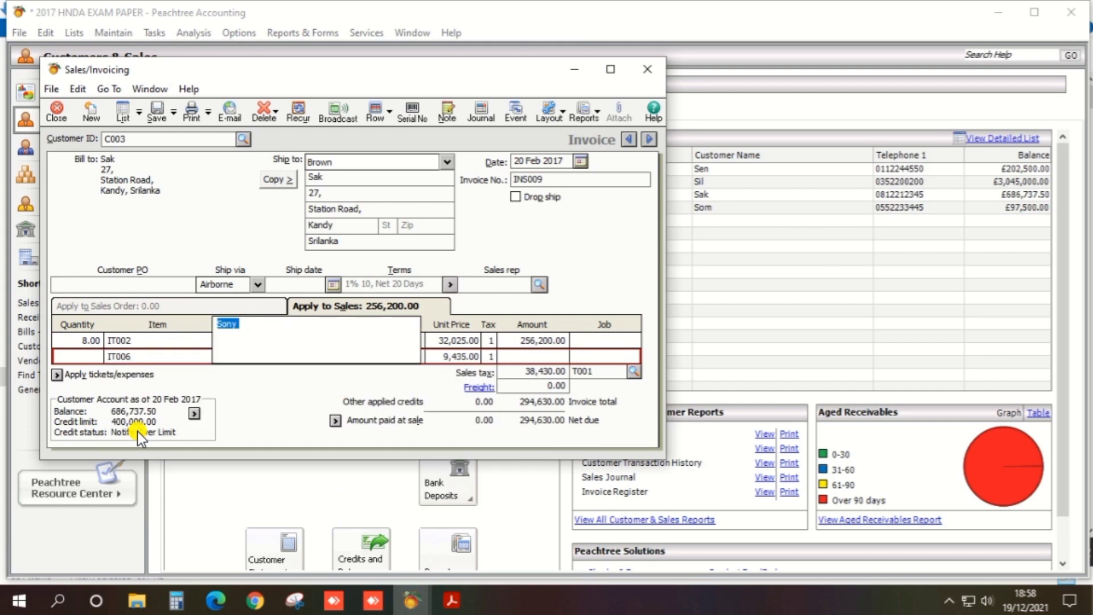
click(81, 357)
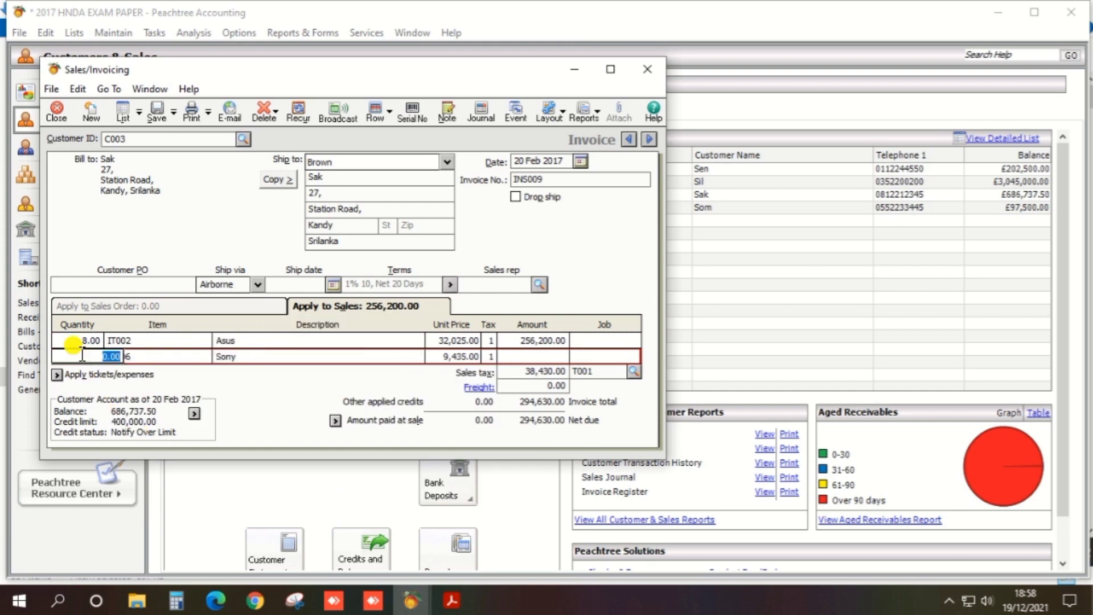
text(10)
key(Tab)
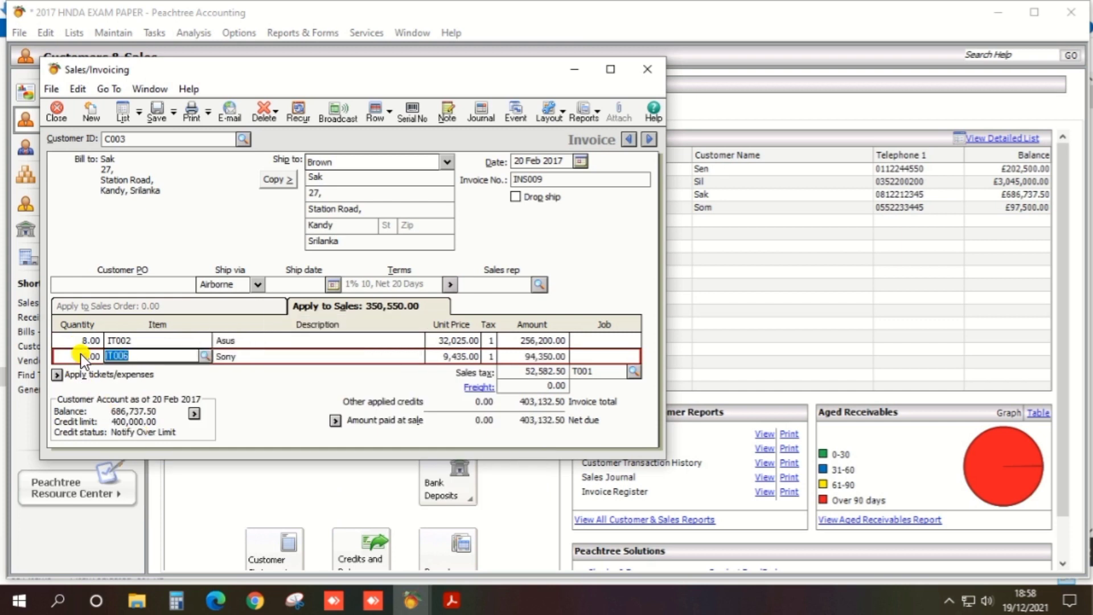
Check the required price level in the exam paper and apply Price Level 1, 9,435.00, to the IT006 line
key(Tab)
key(Tab)
key(Tab)
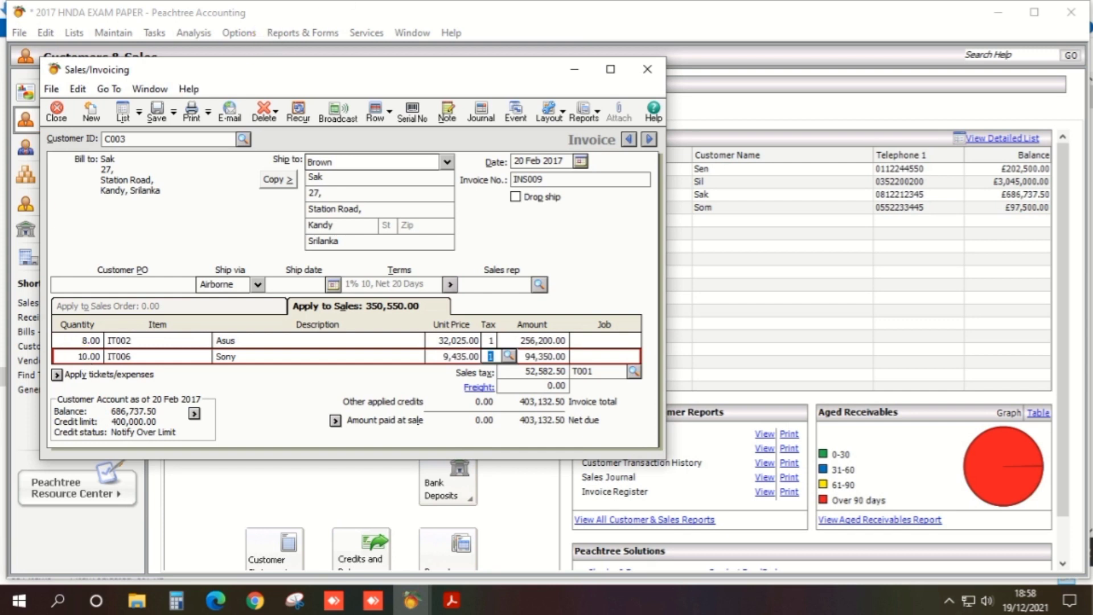
key(alt+Tab)
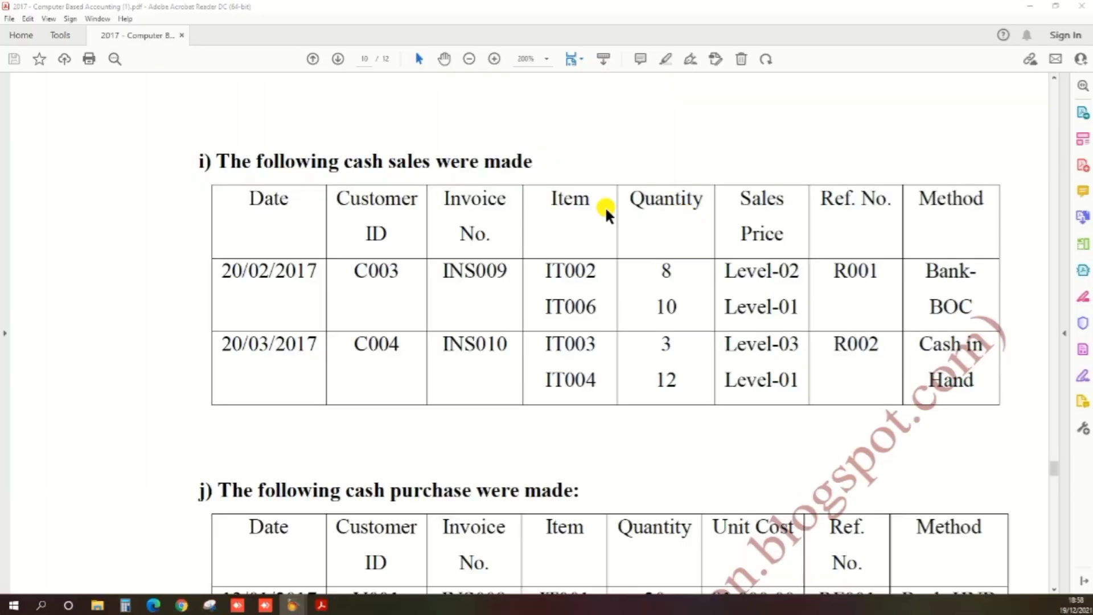
key(alt+Tab)
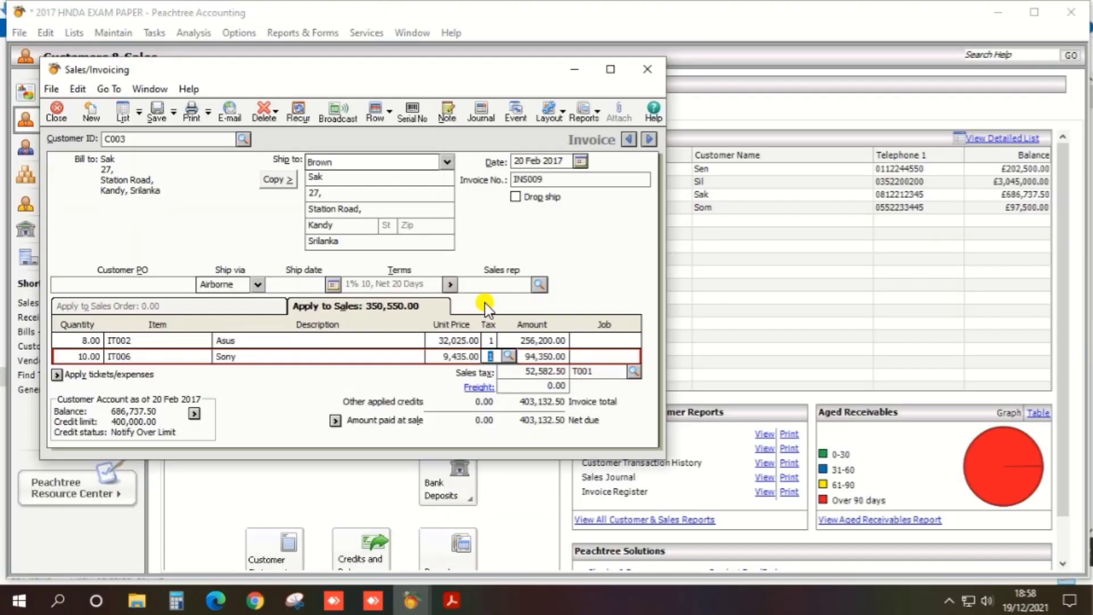
click(470, 356)
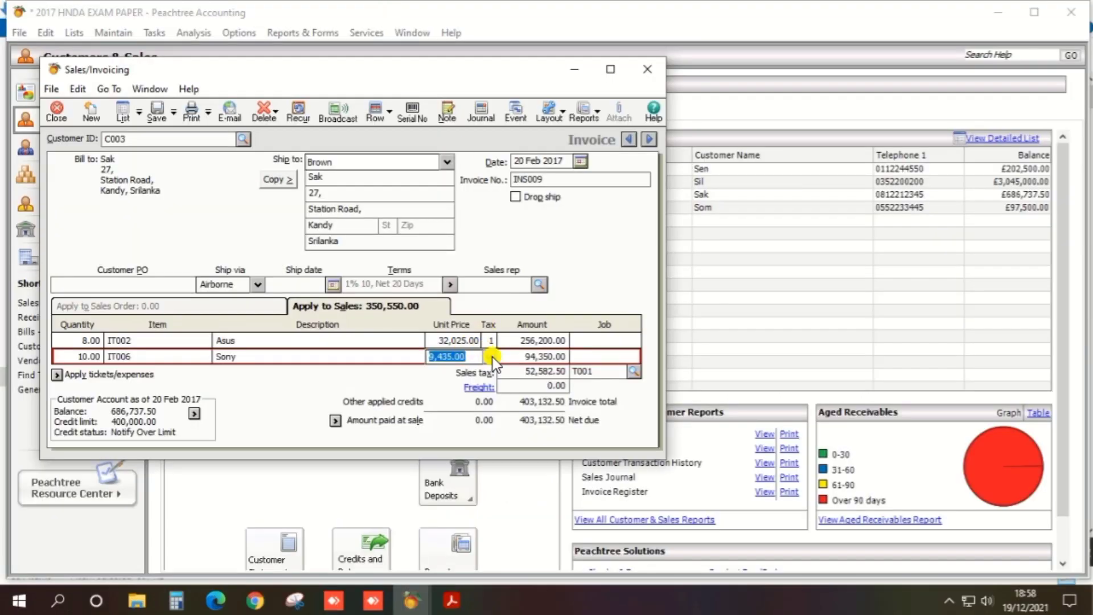
click(489, 357)
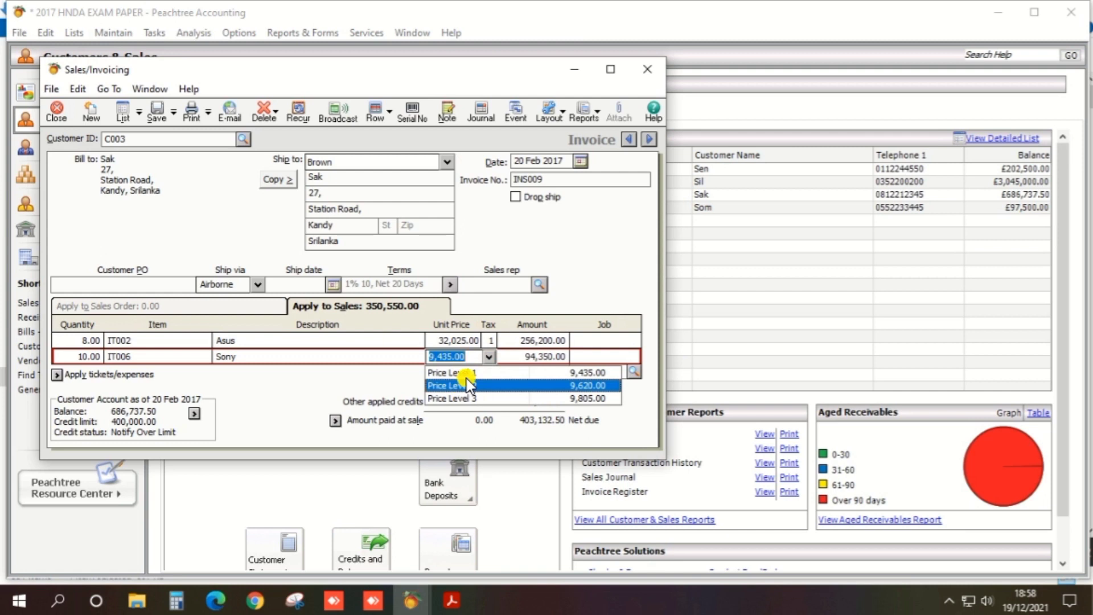
click(468, 376)
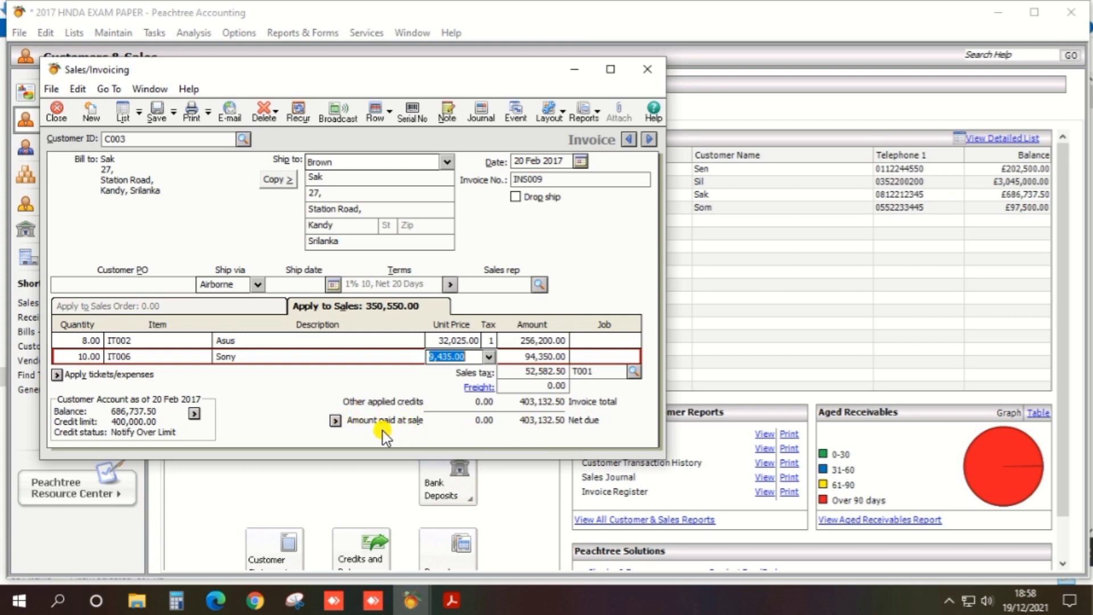
Open the time-of-sale receipt for the invoice, check the exam paper's reference number and enter R001 as the reference
click(335, 421)
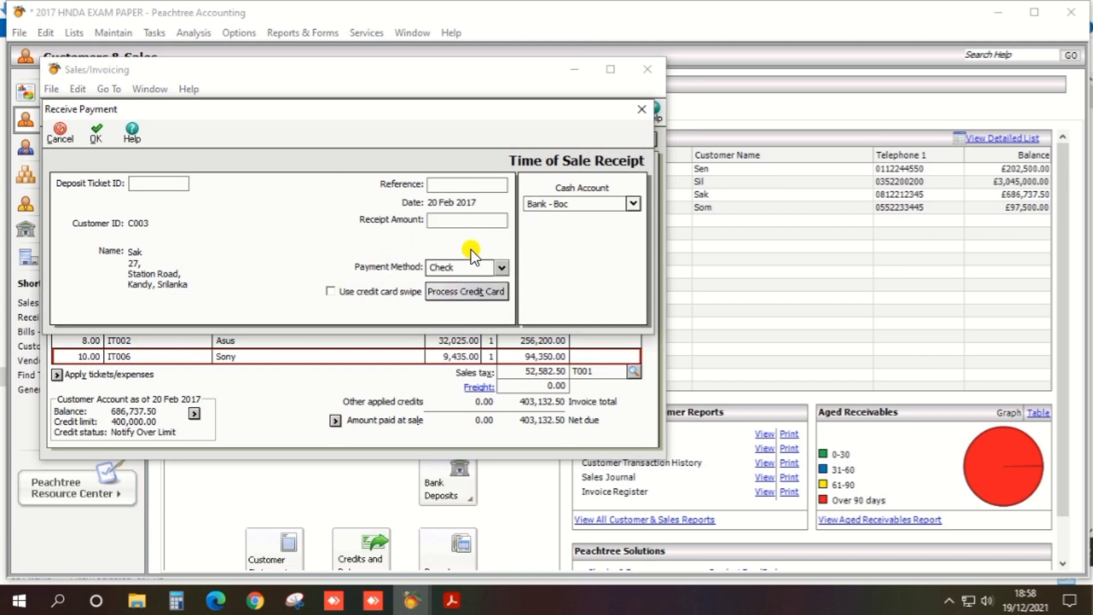
click(465, 185)
key(alt+Tab)
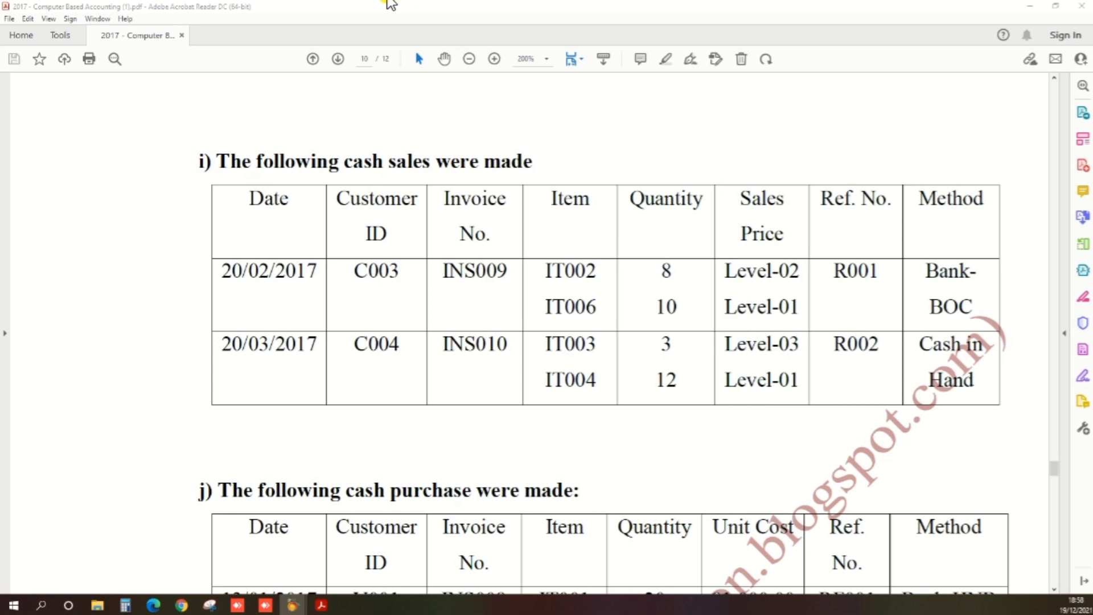
key(alt+Tab)
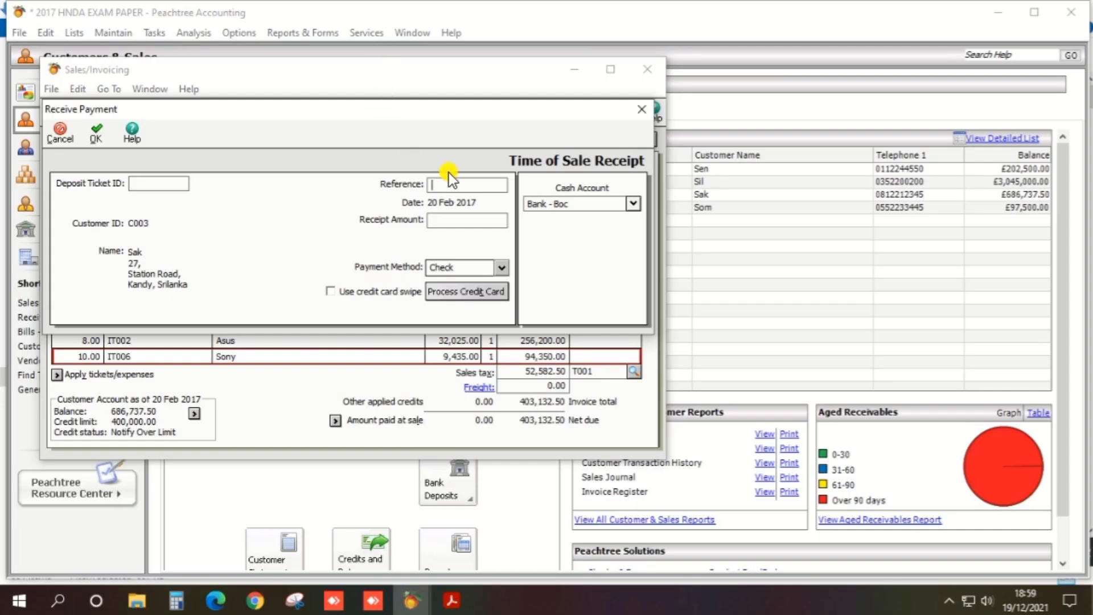
text(R001)
key(Tab)
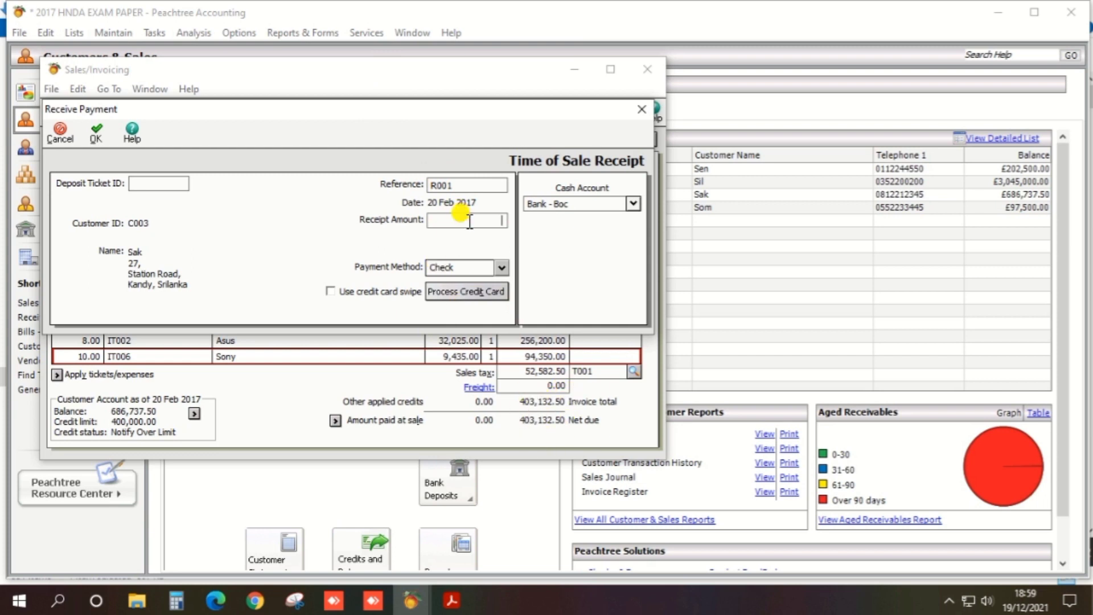
Set the receipt amount to the full invoice total of 403,132.50
text(400)
text(0)
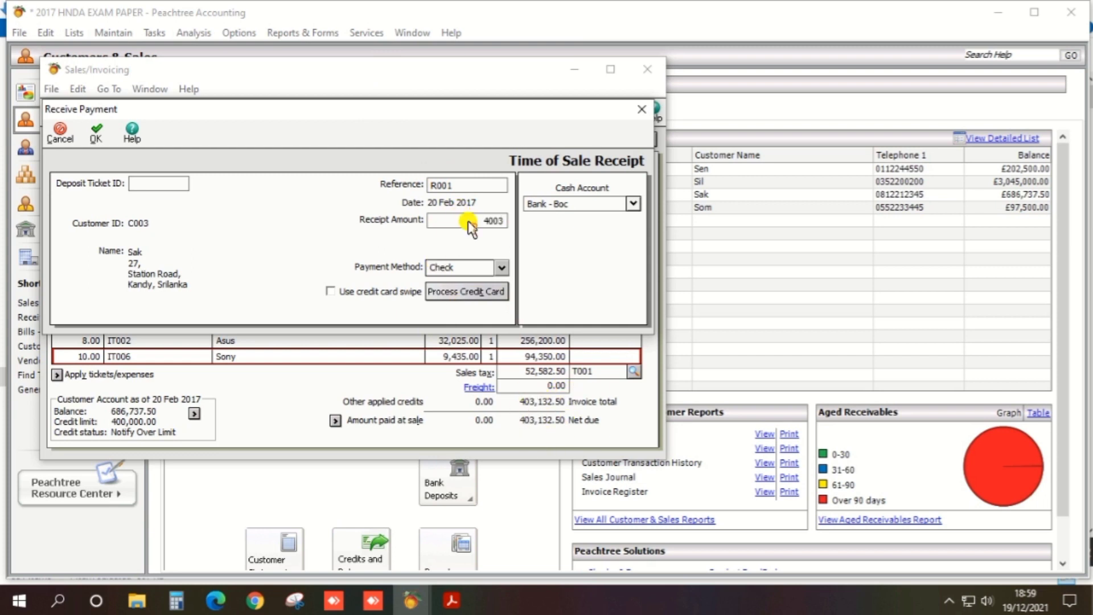
key(BackSpace)
key(BackSpace)
text(3)
text(1)
text(2.50)
key(Tab)
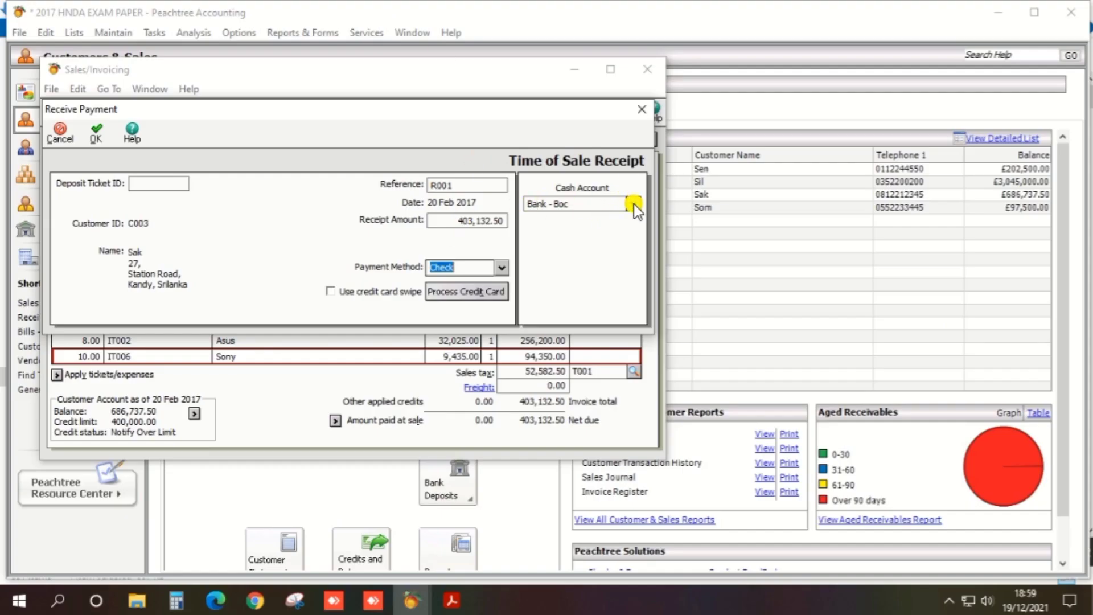
Set the receipt's payment method to Cash, keep Bank - Boc as the cash account, and accept the receipt
click(499, 265)
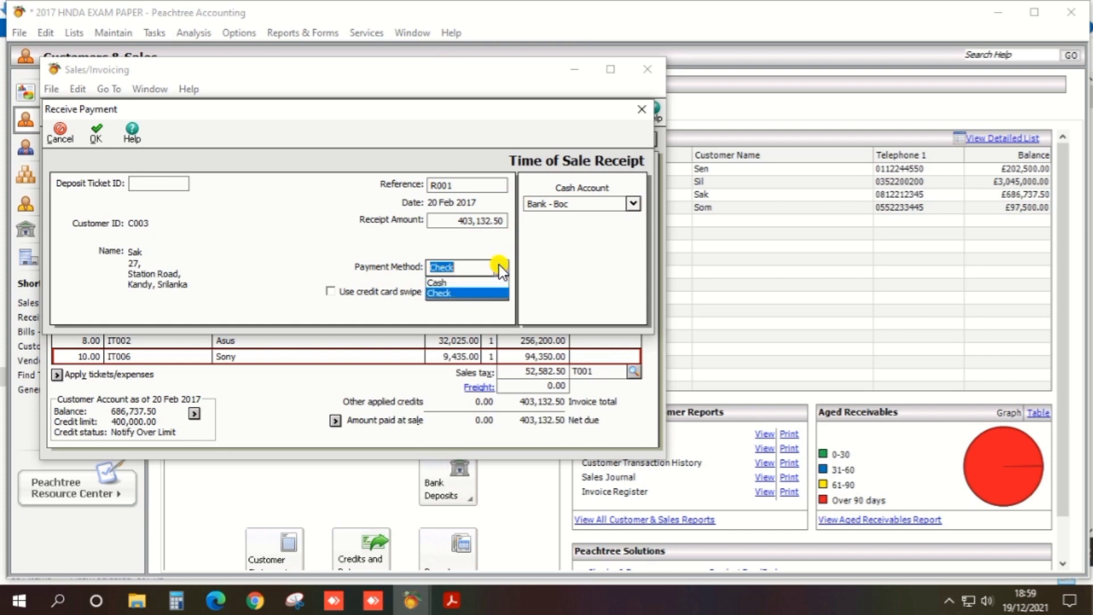
click(463, 281)
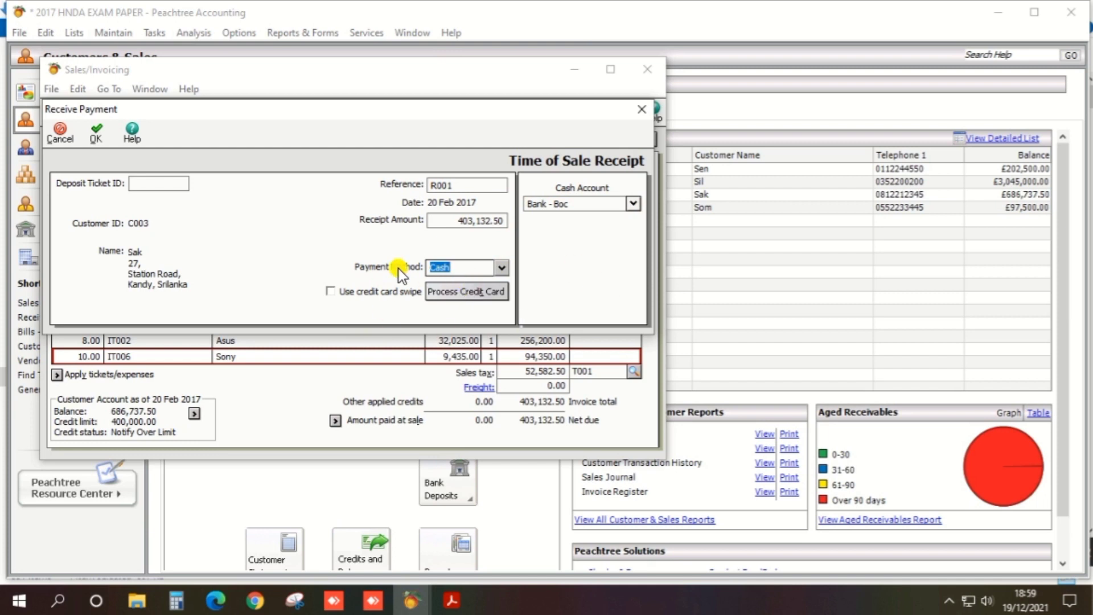
click(97, 138)
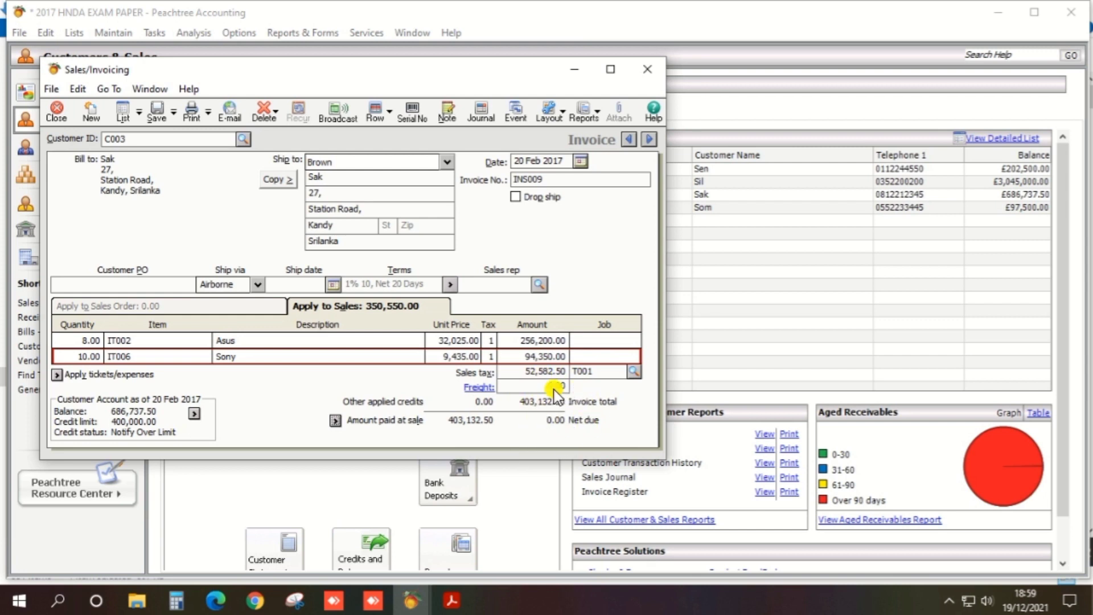
Save invoice INS009 and agree to continue despite the customer's credit limit being exceeded
click(159, 116)
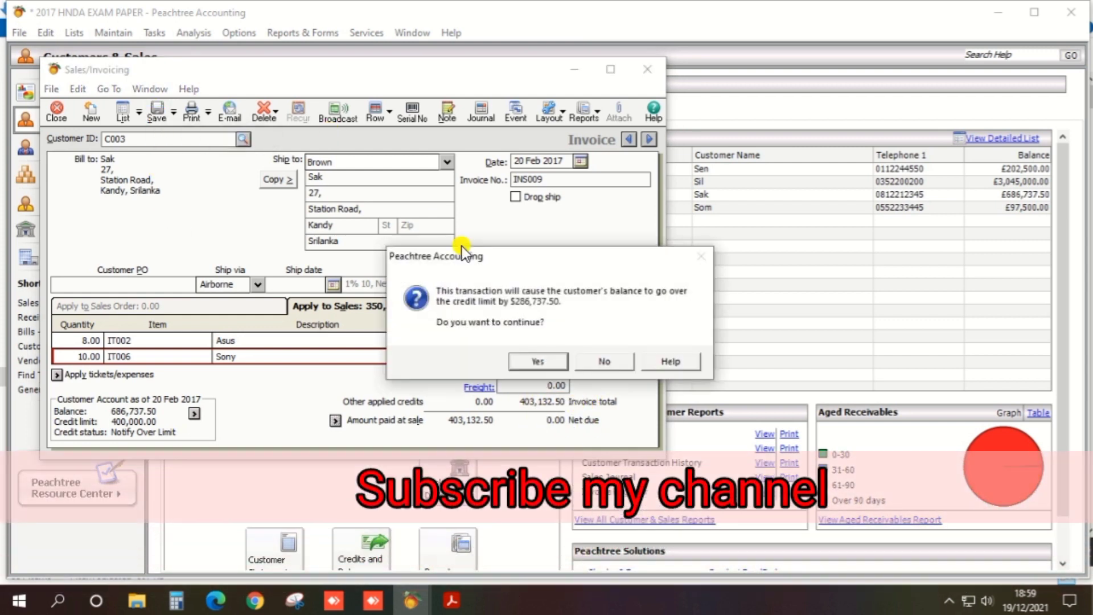
click(552, 364)
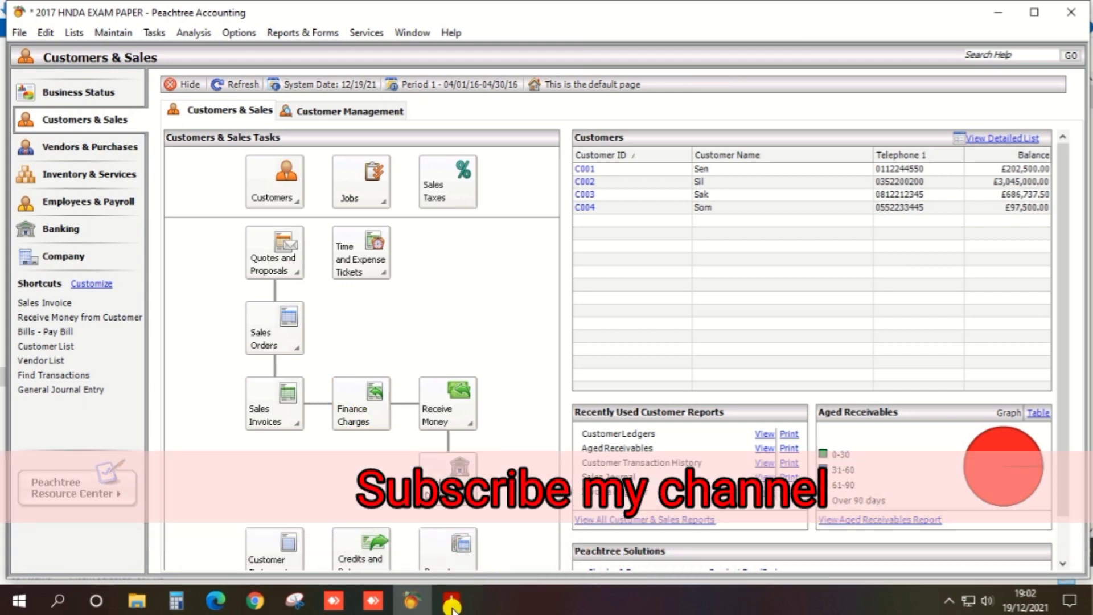
mouse_move(456, 593)
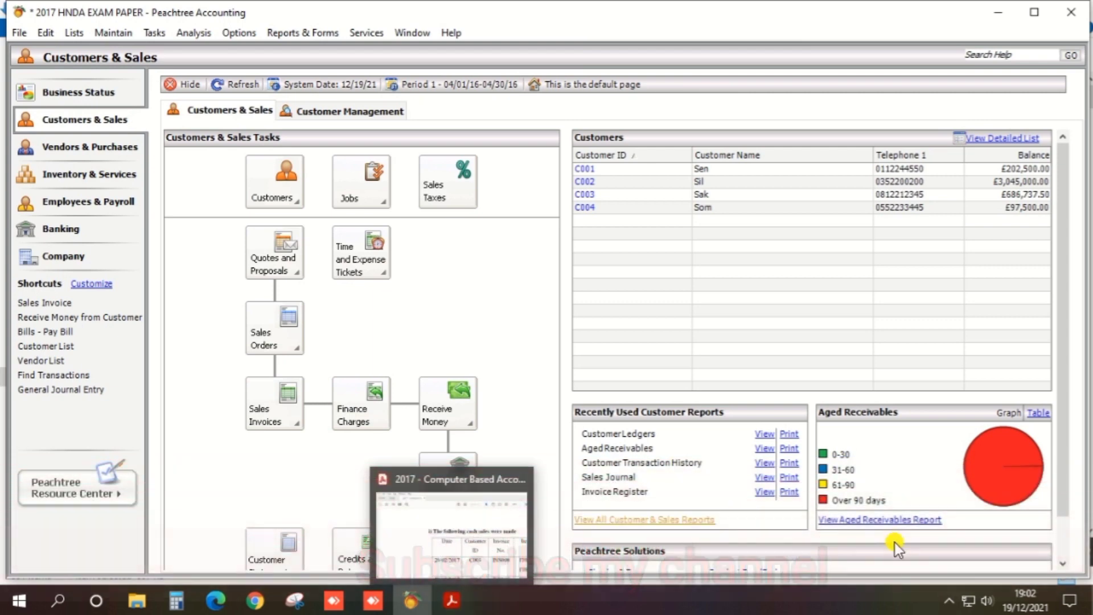